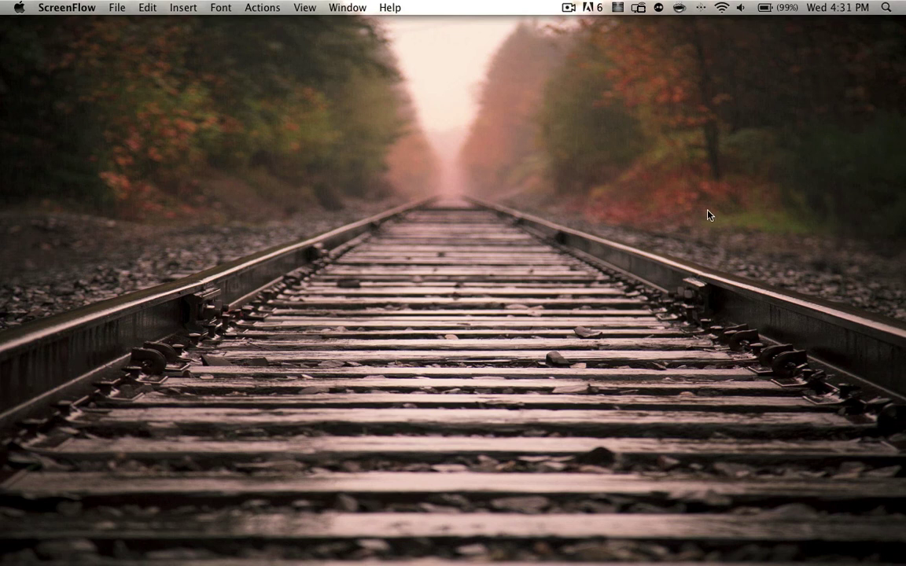
# - Show the full date from the system clock and dismiss it
pyautogui.click(886, 7)
pyautogui.click(837, 8)
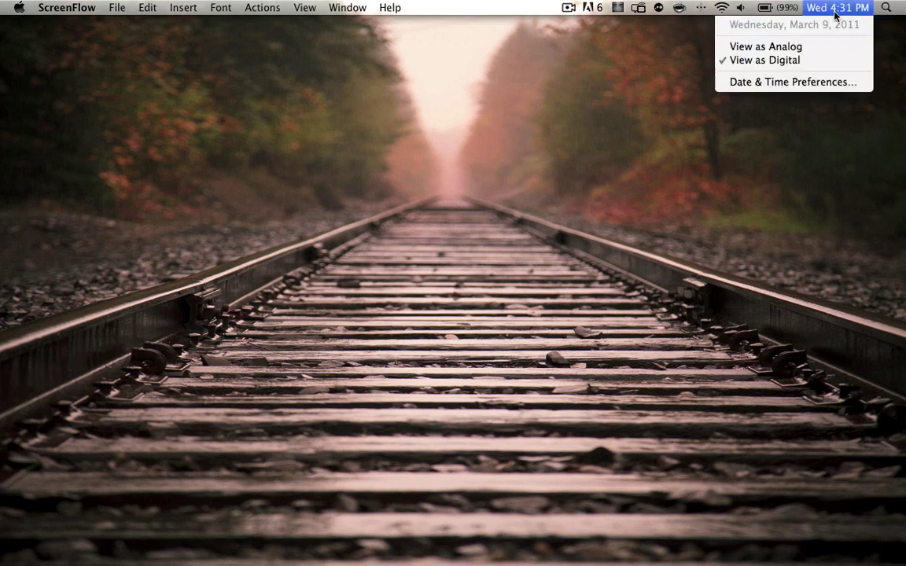
pyautogui.click(683, 210)
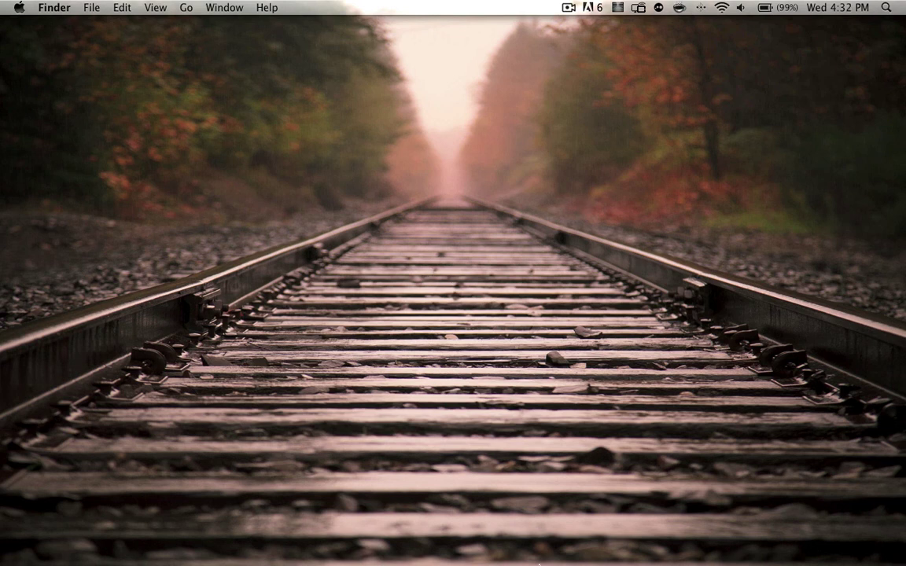
# - Switch to iTunes to check for an iPod software update, and view the device's build version in its summary
pyautogui.click(658, 547)
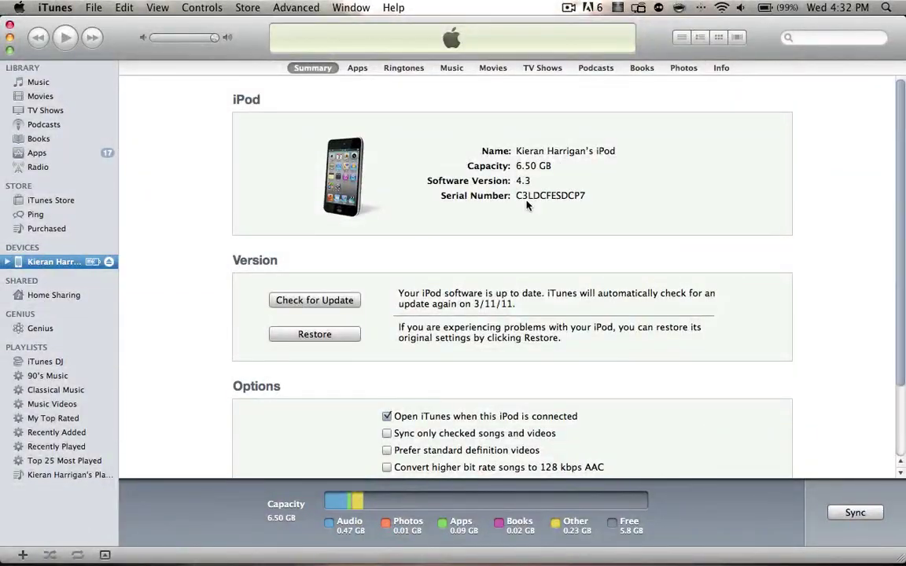
pyautogui.click(313, 299)
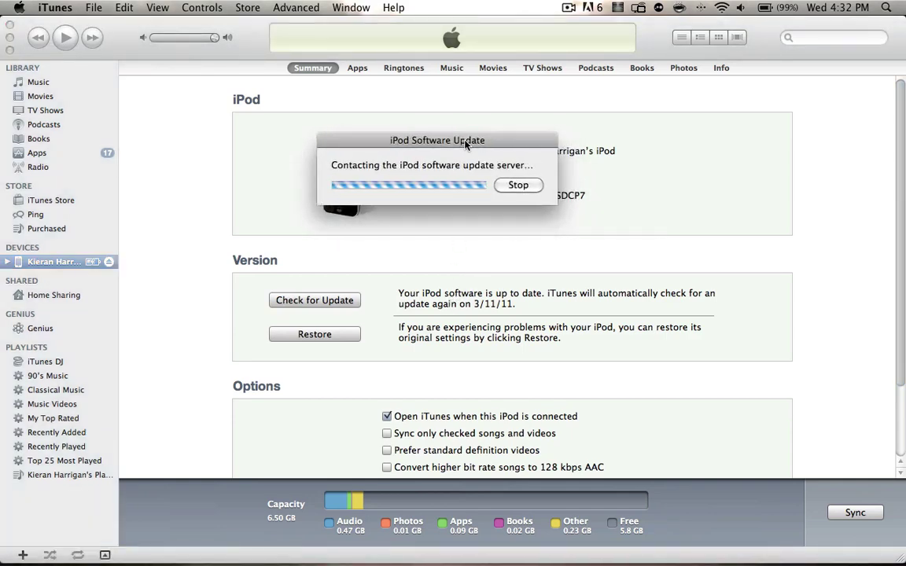
pyautogui.click(520, 186)
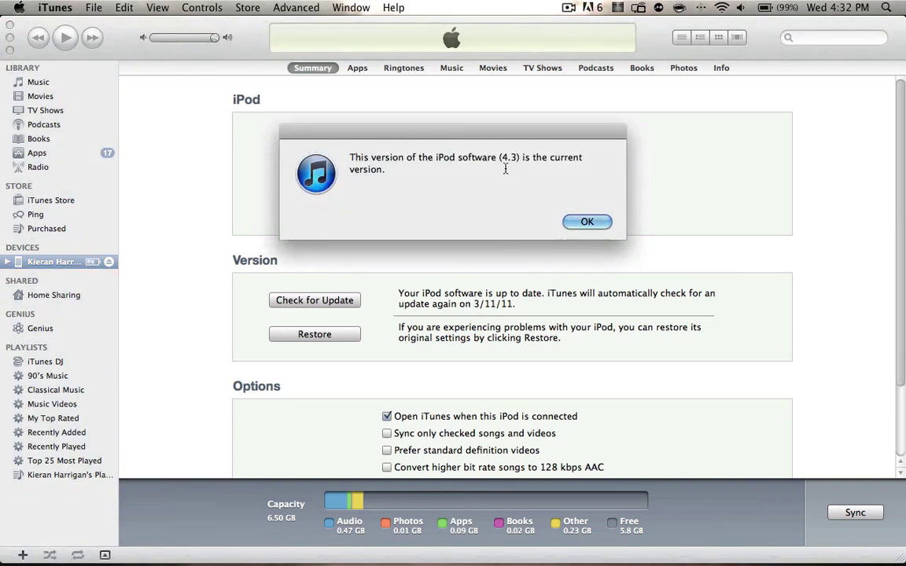
pyautogui.click(585, 220)
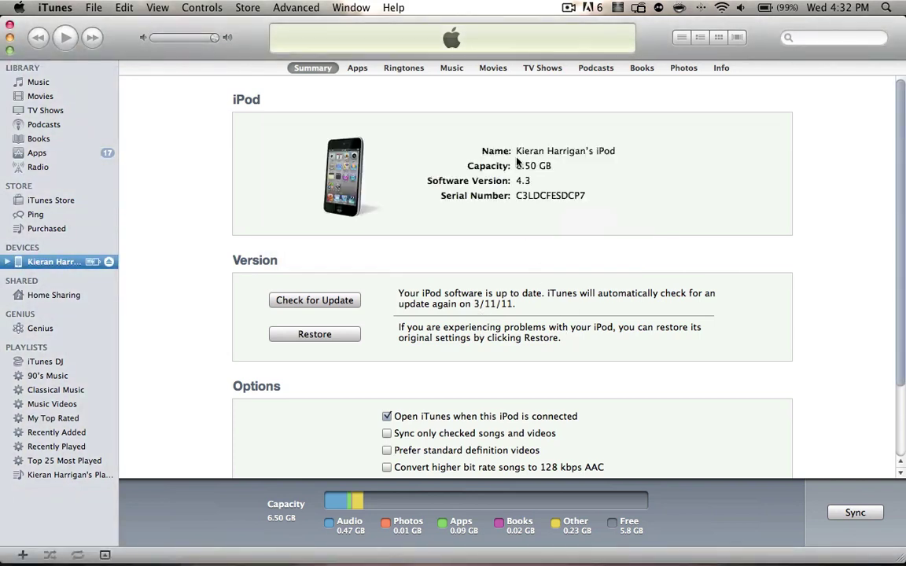
pyautogui.click(488, 179)
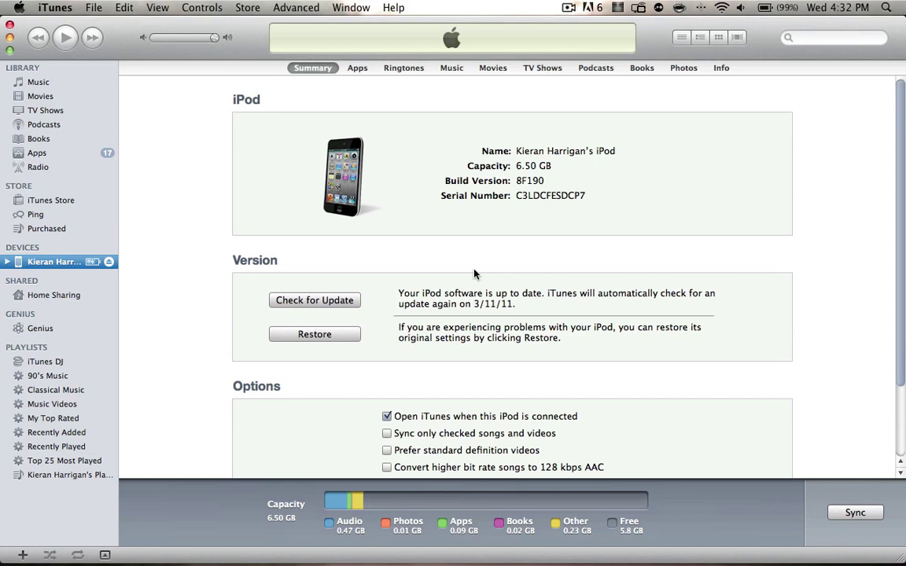
pyautogui.click(527, 179)
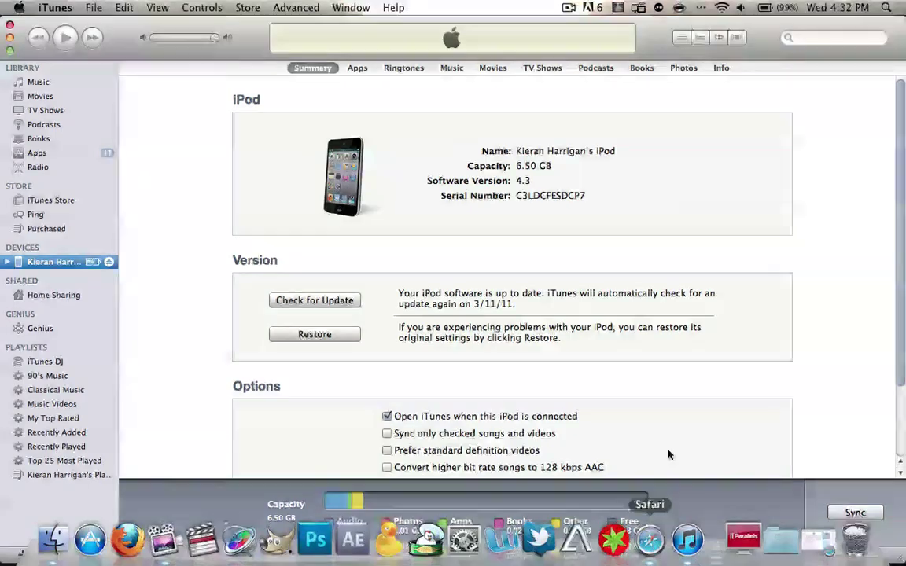
# - Switch to Safari and start the iOS 4.3 firmware download for the iPod touch 4G from the Redmond Pie page
pyautogui.click(649, 539)
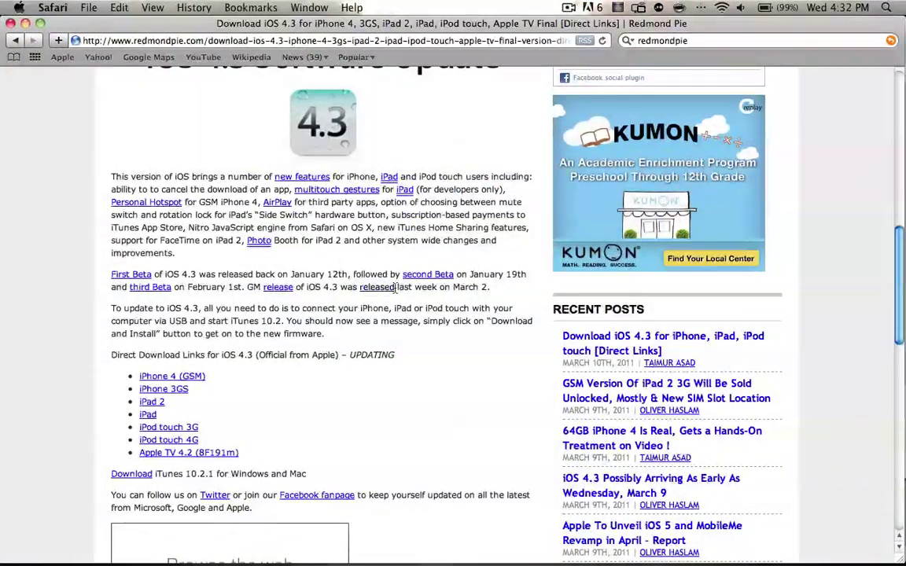
pyautogui.scroll(8, 395, 288)
pyautogui.scroll(-8, 396, 289)
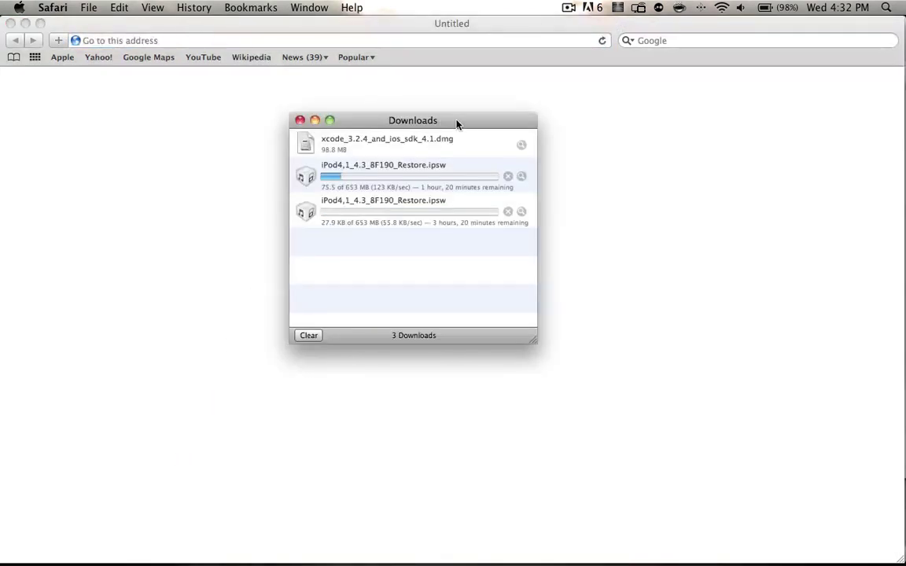
# - Stop the duplicate iPod4,1_4.3_8F190_Restore.ipsw download, remove it from the list, and close the Downloads and blank browser windows
pyautogui.moveTo(457, 121); pyautogui.dragTo(479, 95)
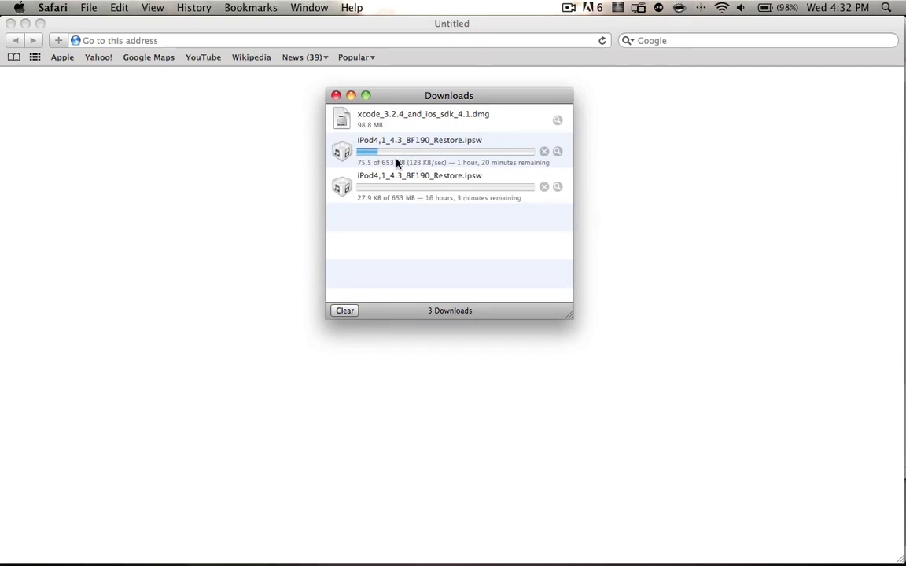
pyautogui.click(543, 188)
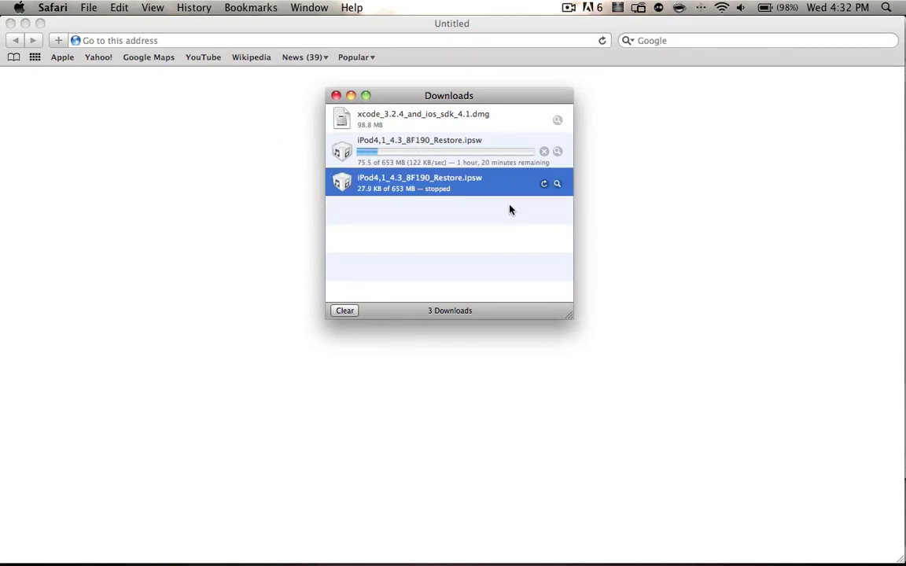
pyautogui.rightClick(437, 191)
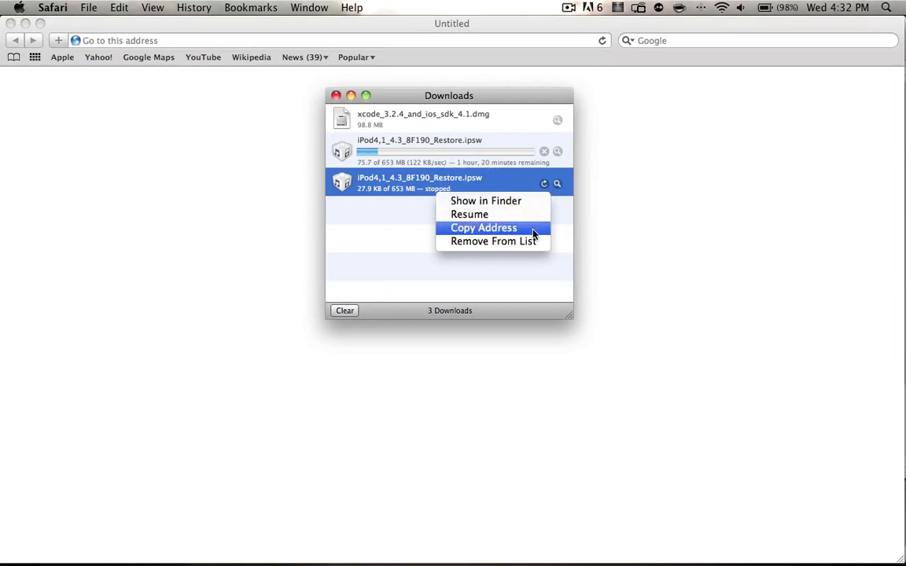
pyautogui.click(493, 241)
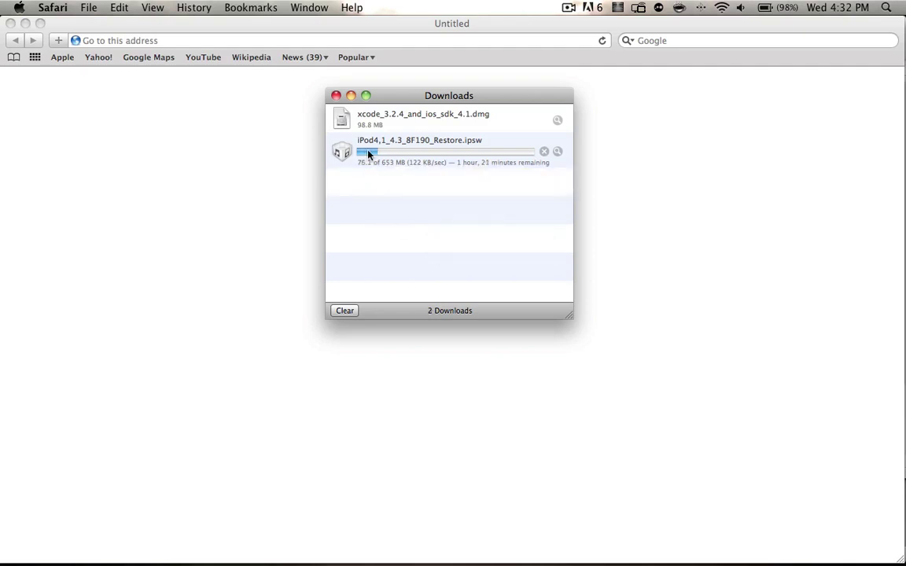
pyautogui.click(336, 95)
pyautogui.click(10, 23)
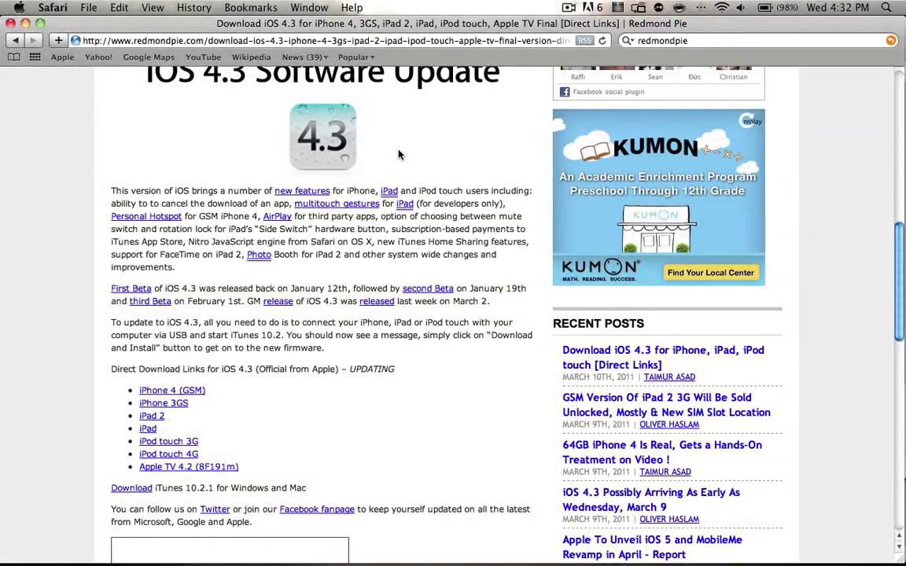
# - Examine the list of official direct download links for iOS 4.3 and its heading
pyautogui.scroll(-5, 477, 253)
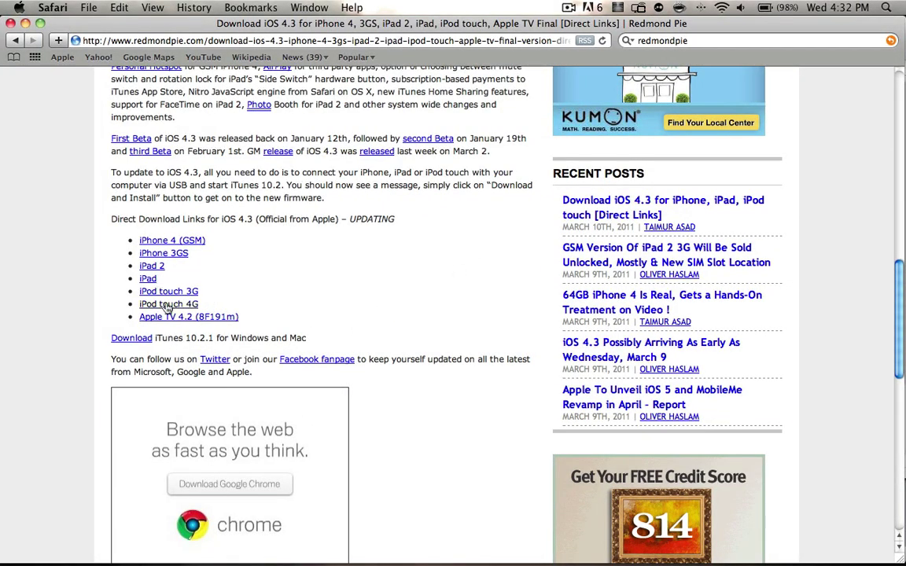
pyautogui.moveTo(209, 221); pyautogui.dragTo(339, 219)
pyautogui.click(281, 219)
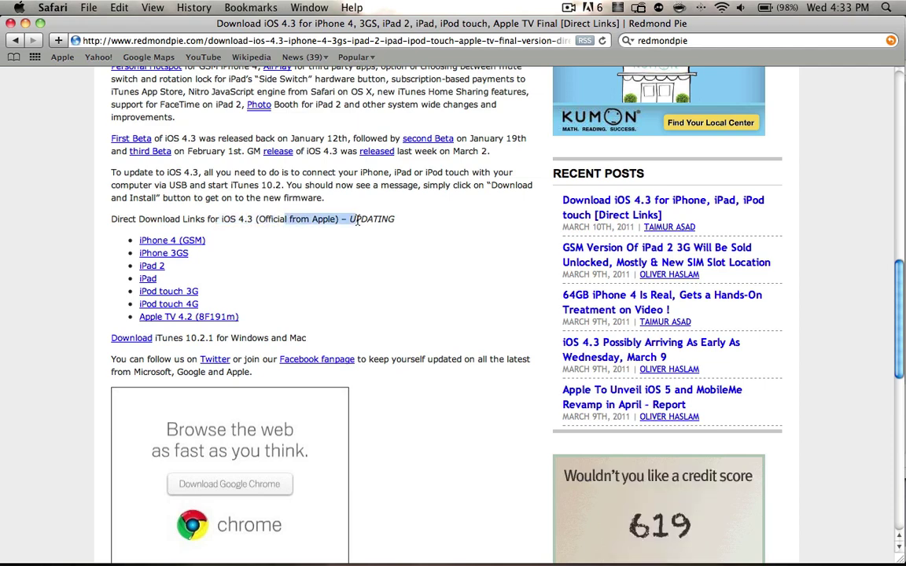
pyautogui.click(417, 278)
# - In Finder's Downloads folder, move iPod4,1_4.3_8F190_Restore.ipsw to the empty space below PKMWHITE.nds and close the window
pyautogui.moveTo(434, 561)
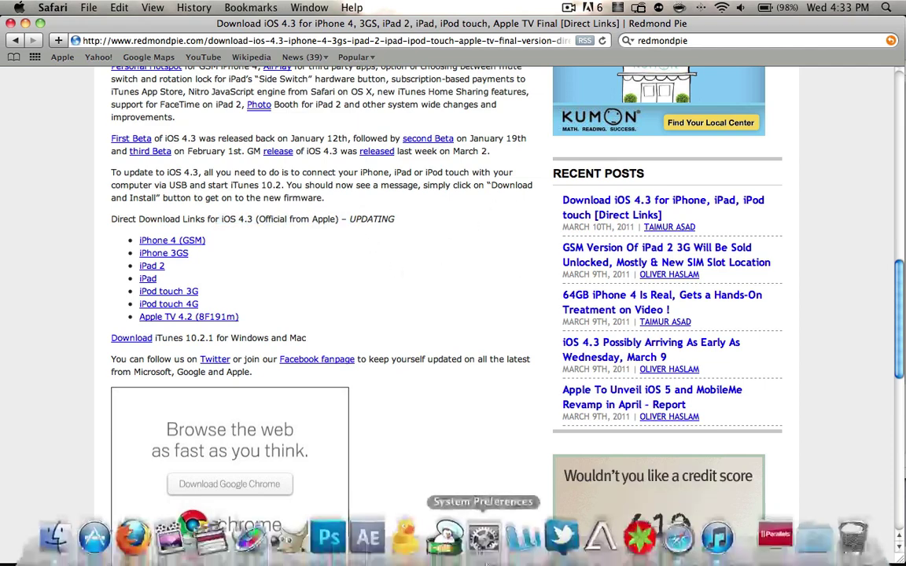
pyautogui.click(51, 558)
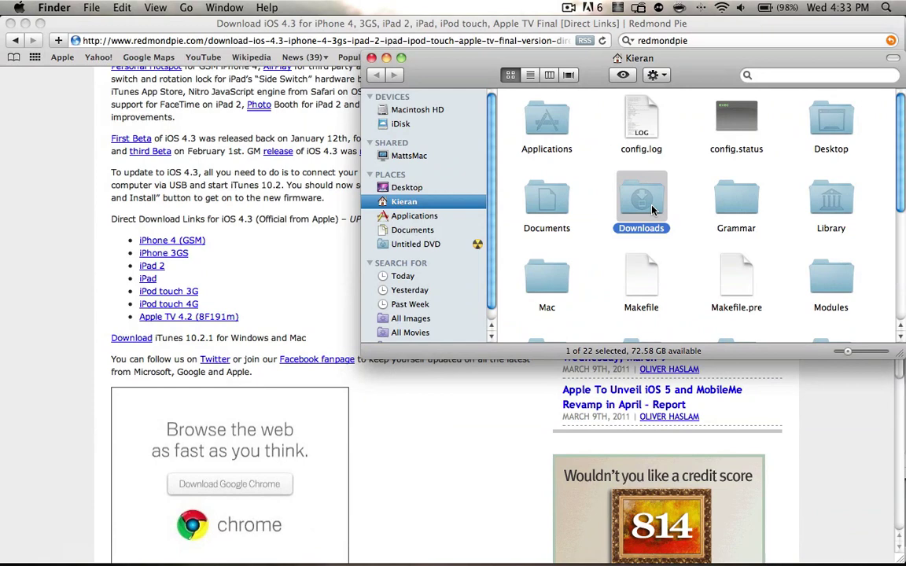
pyautogui.doubleClick(646, 203)
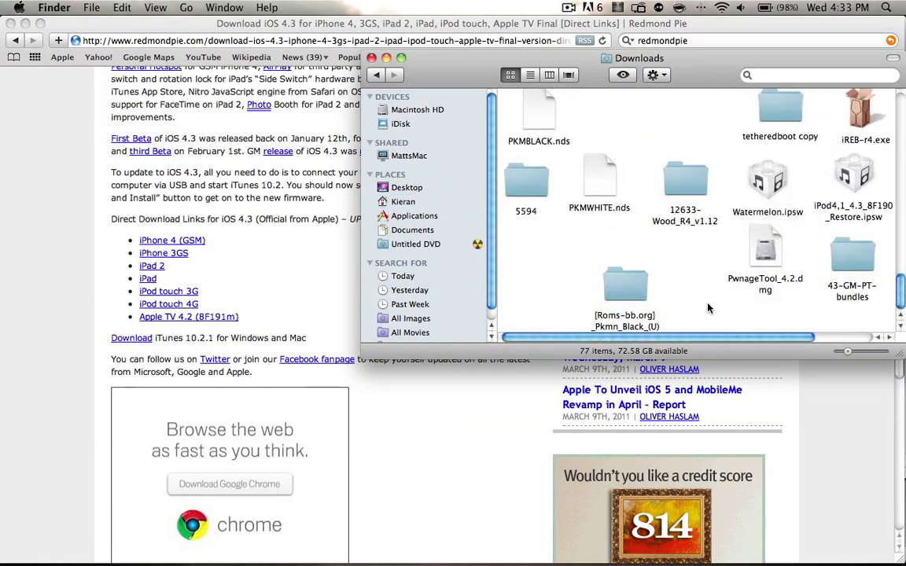
pyautogui.moveTo(853, 183); pyautogui.dragTo(583, 246)
pyautogui.click(583, 245)
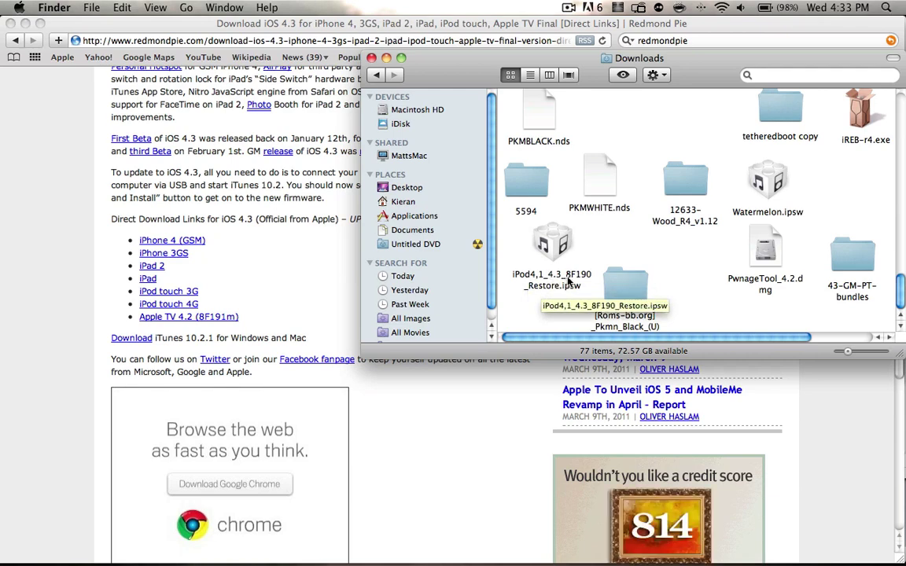
pyautogui.click(370, 58)
# - In iTunes, select iPod4,1_4.3_8F190_Restore.ipsw from Downloads as the firmware for restoring the iPod, and cancel the file selection
pyautogui.moveTo(484, 555)
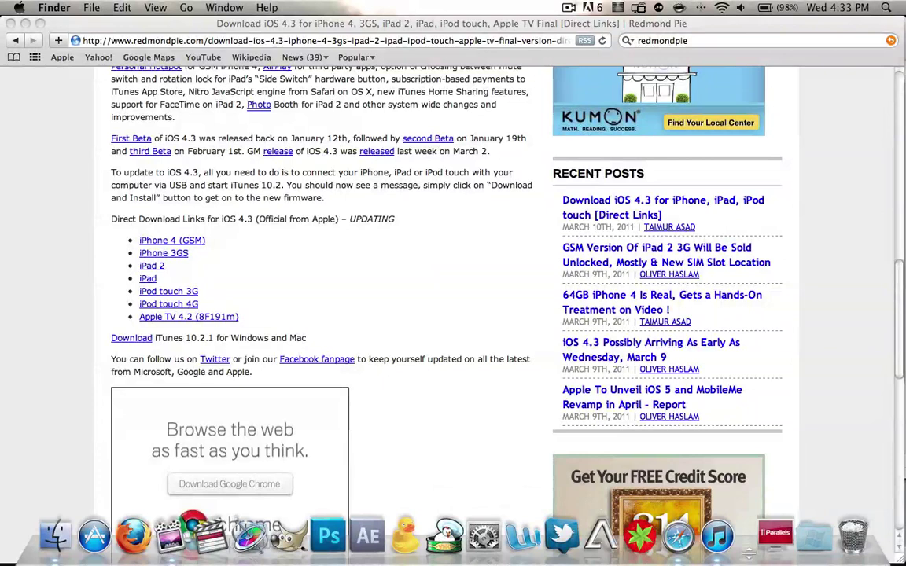
pyautogui.click(724, 556)
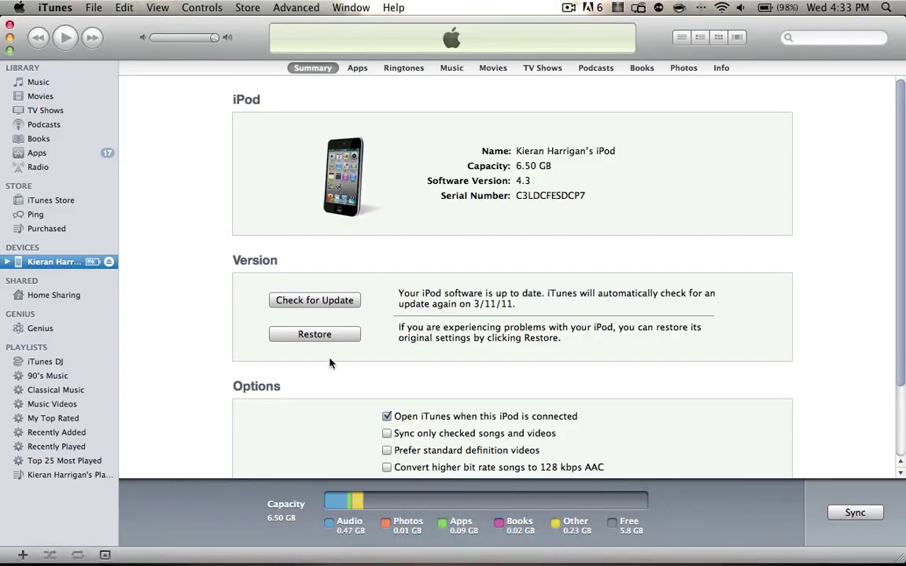
pyautogui.keyDown('alt'); pyautogui.click(314, 335); pyautogui.keyUp('alt')
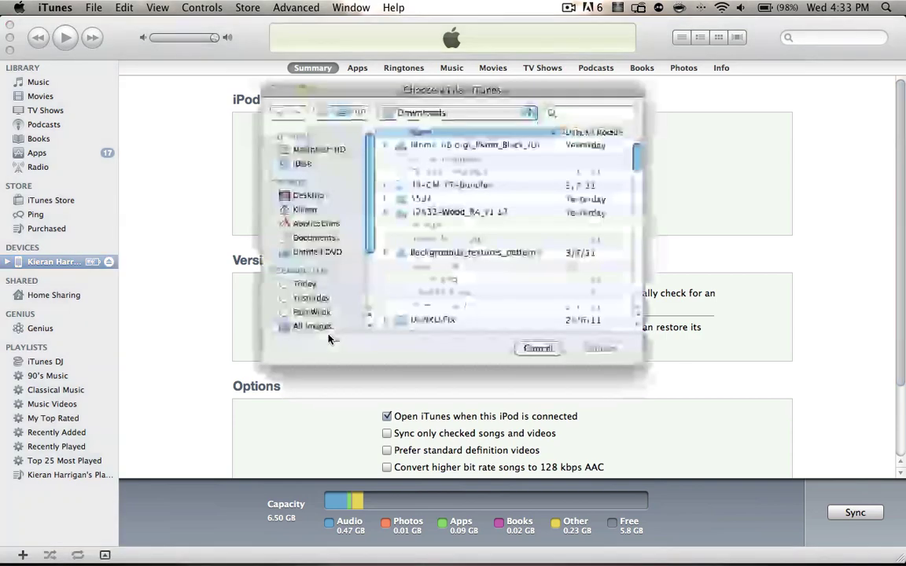
pyautogui.scroll(-15, 477, 194)
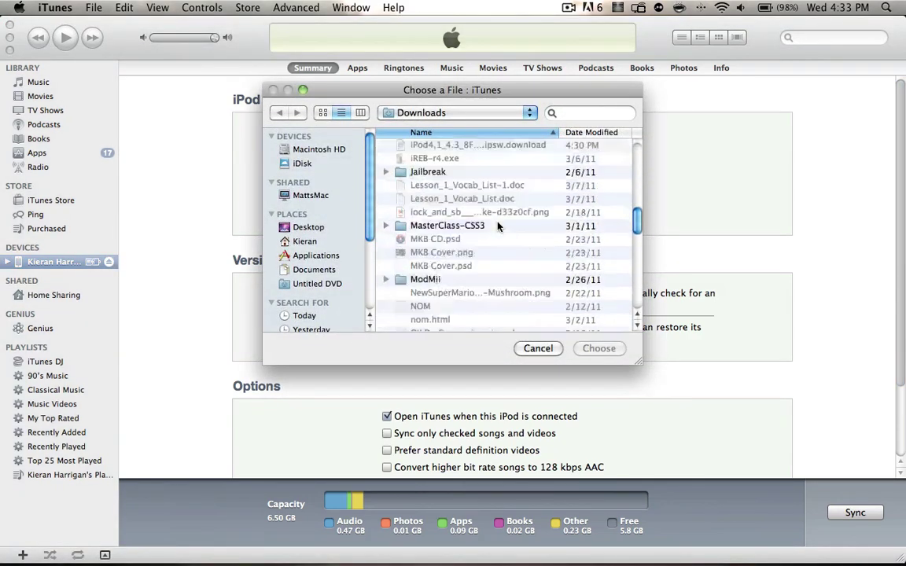
pyautogui.scroll(-3, 497, 225)
pyautogui.scroll(10, 497, 226)
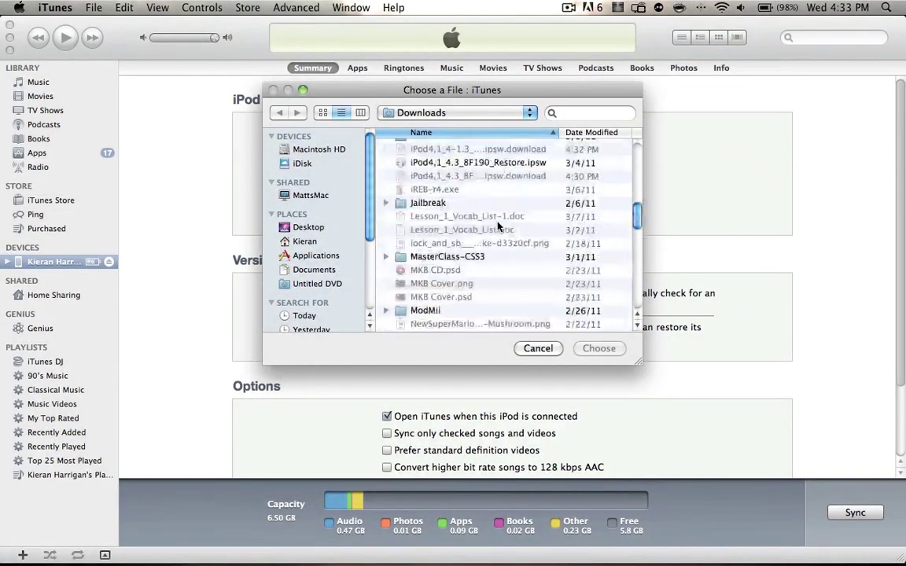
pyautogui.click(476, 250)
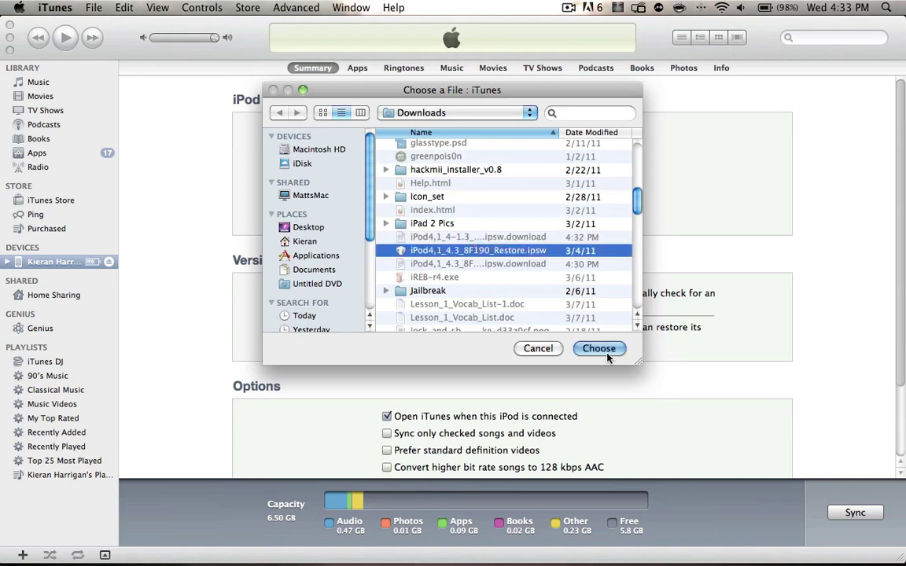
pyautogui.click(539, 348)
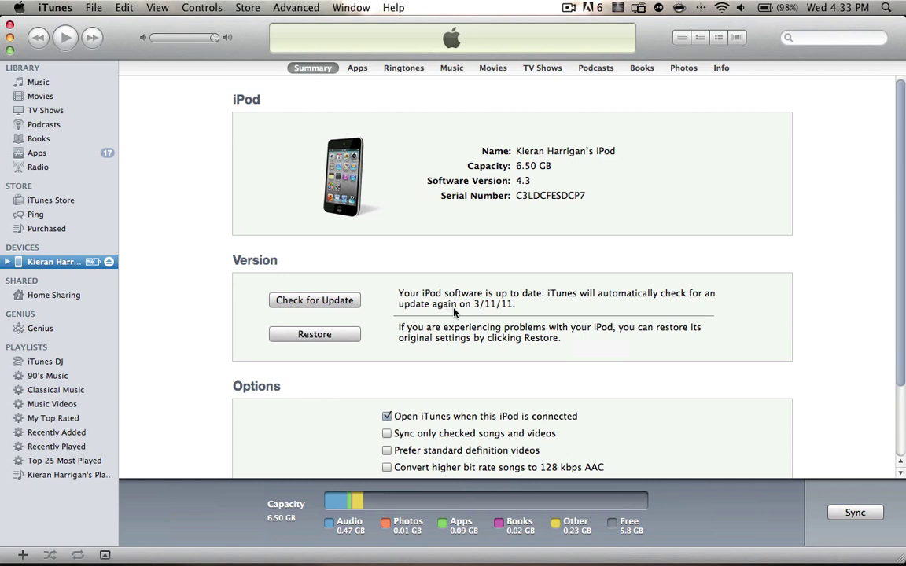
# - Check for updates to iTunes itself and stop the check
pyautogui.click(52, 7)
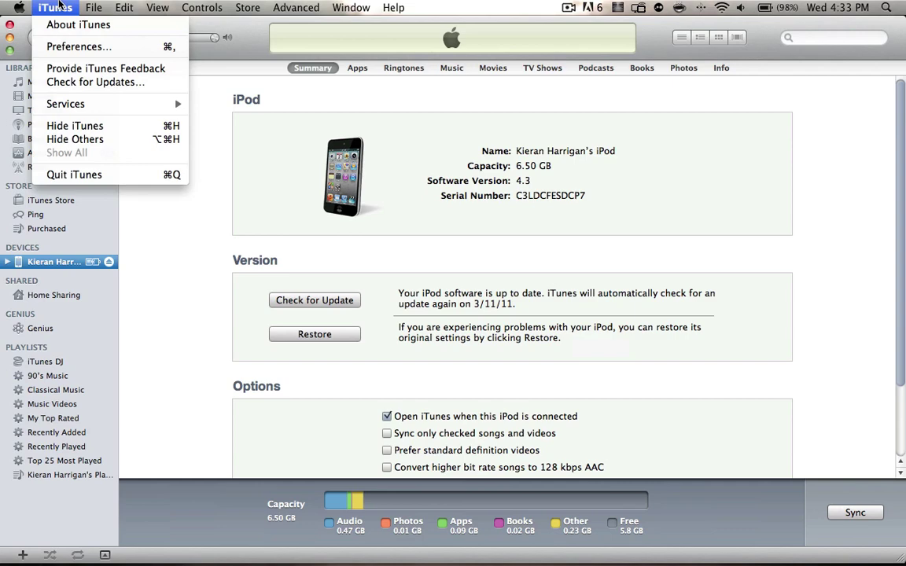
pyautogui.click(72, 81)
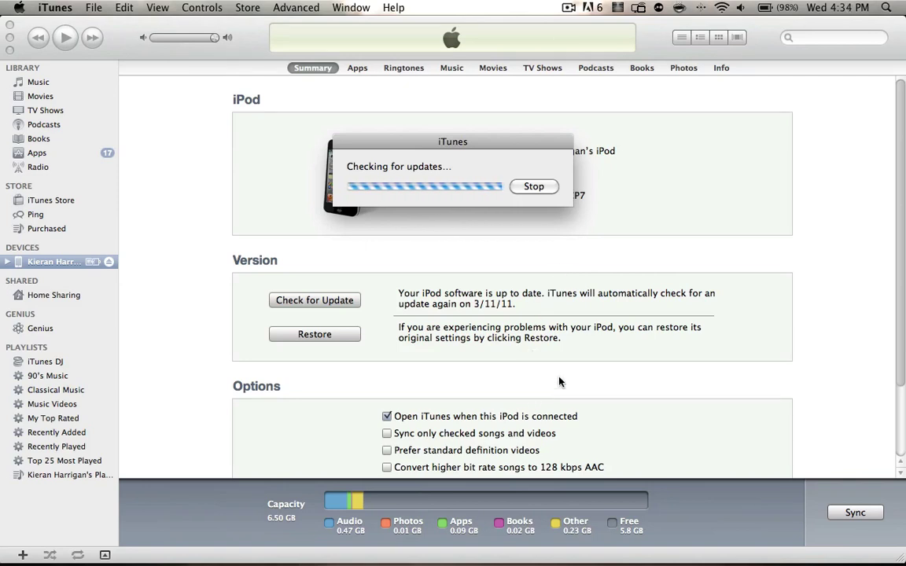
pyautogui.click(533, 187)
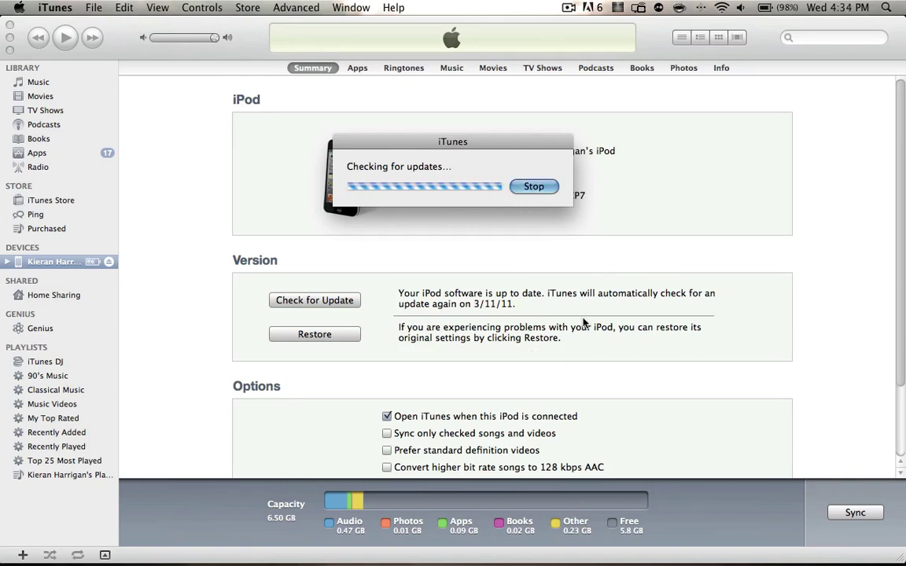